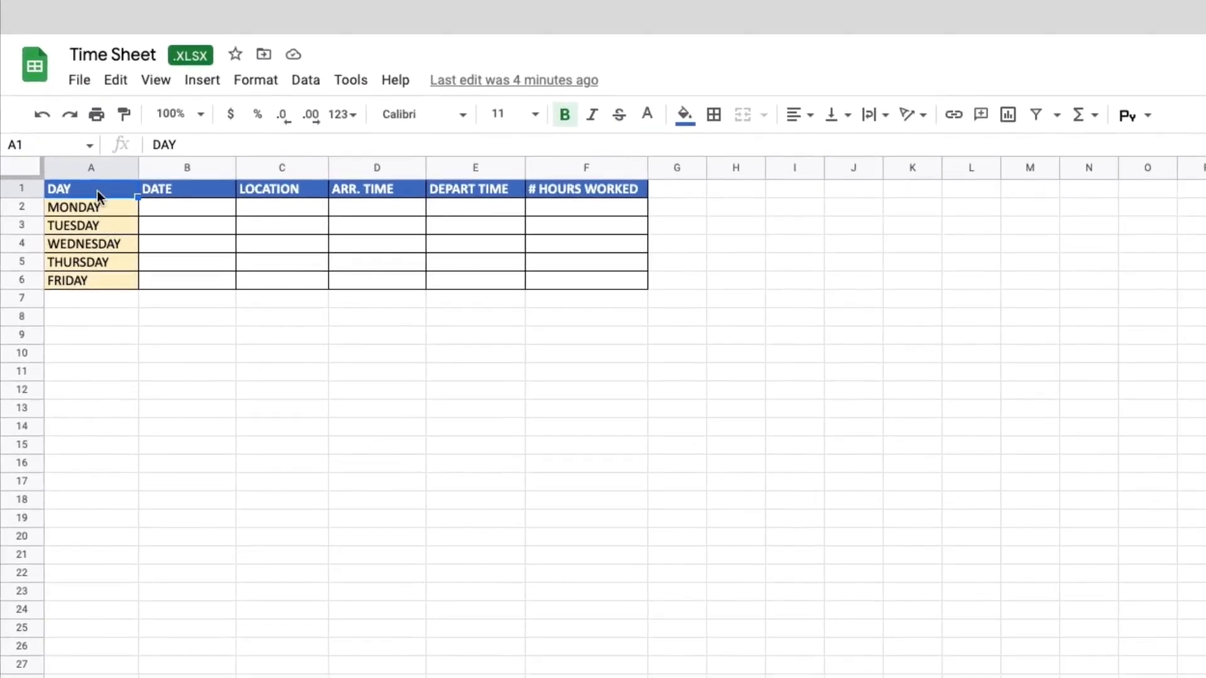
- Open the checkpoints of the JOBSITE HOURS LOG checklist
drag(97, 190, 580, 282)
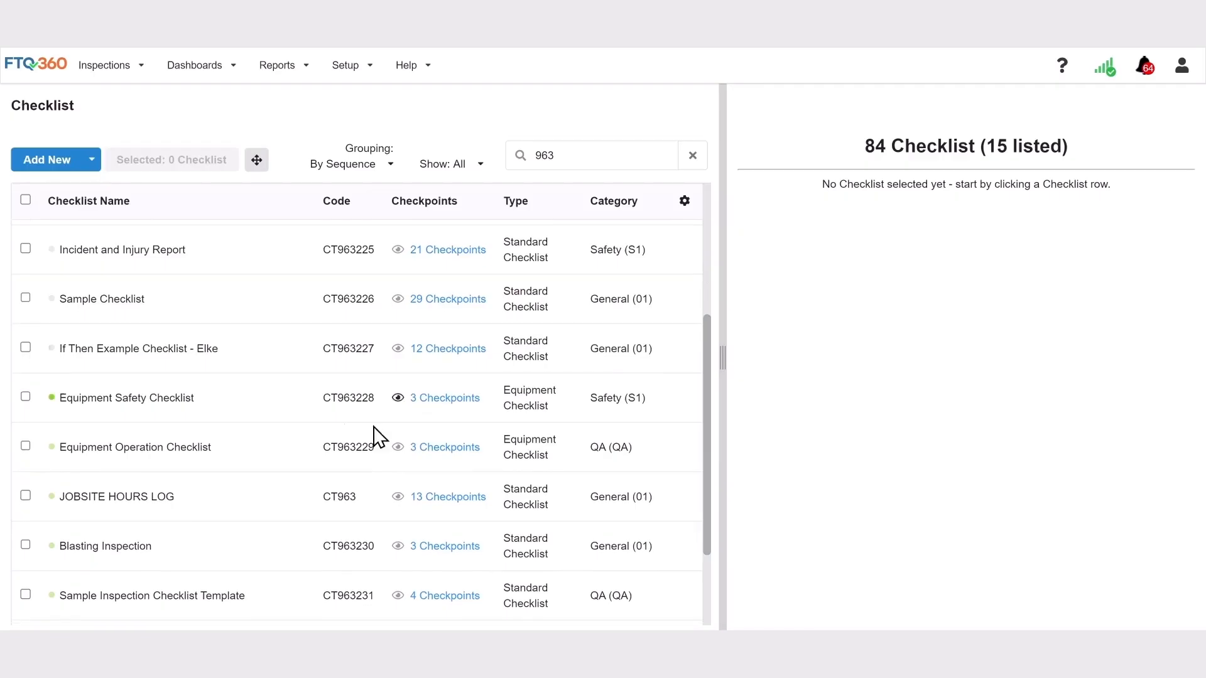
click(25, 497)
click(474, 497)
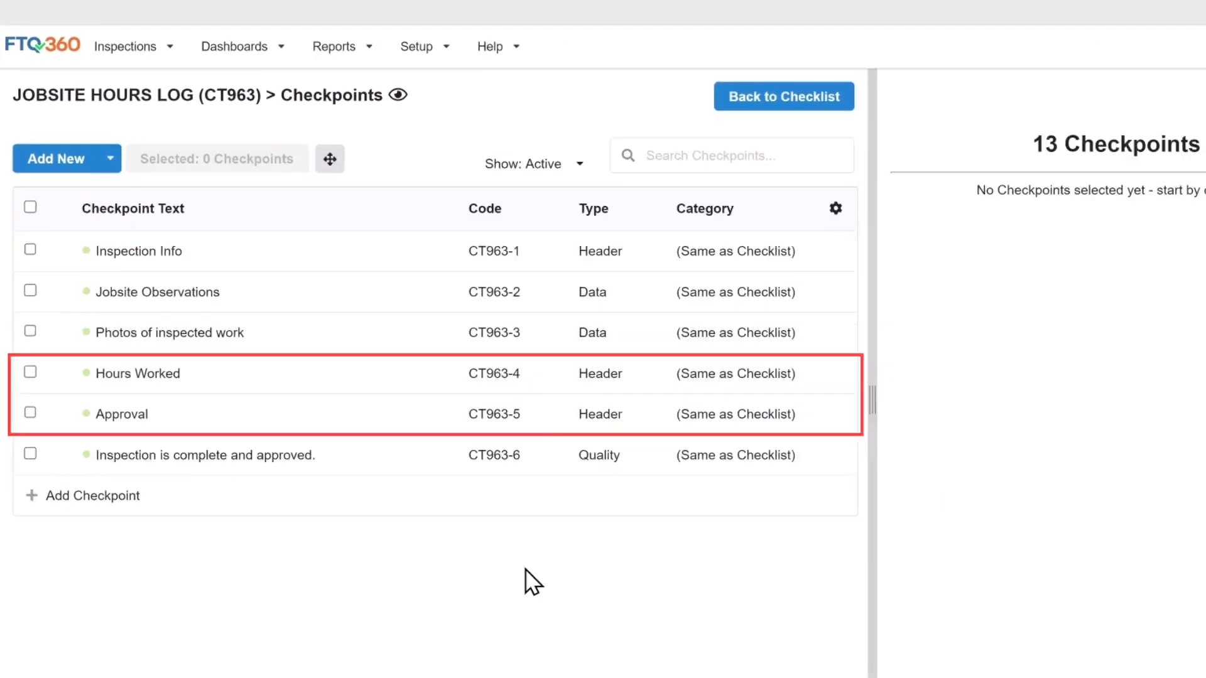
- Add a new Dynamic Matrix checkpoint with the text "Add another line item"
click(58, 162)
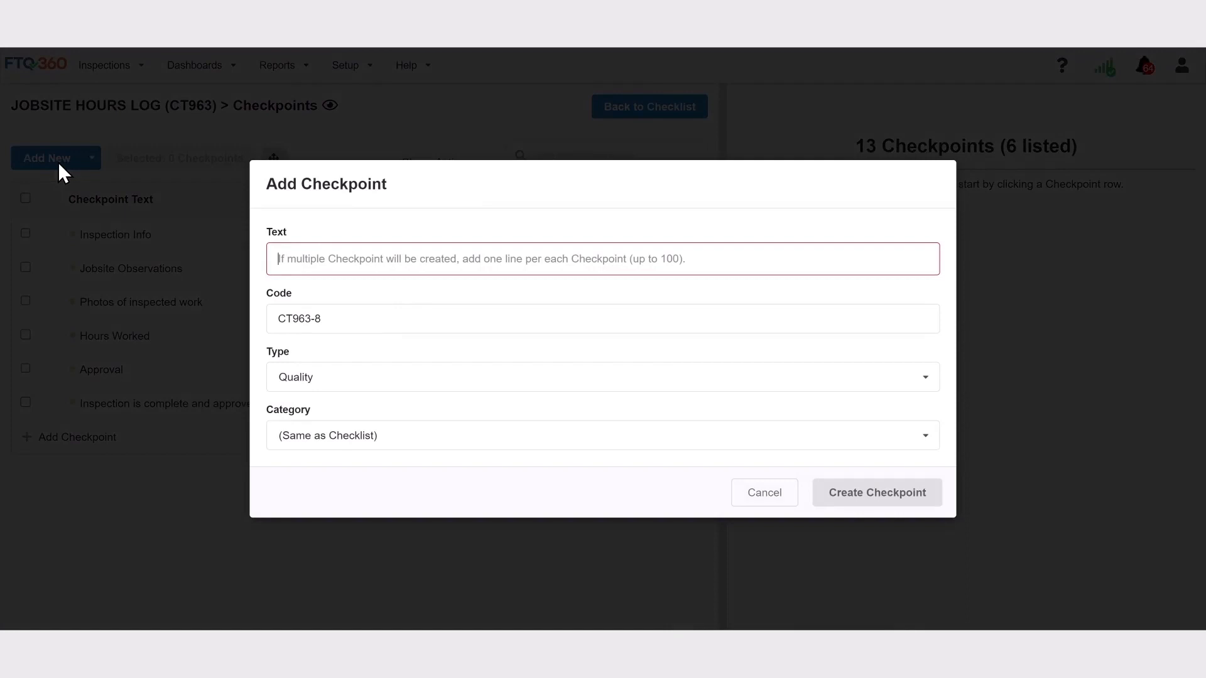
text(Add another line item)
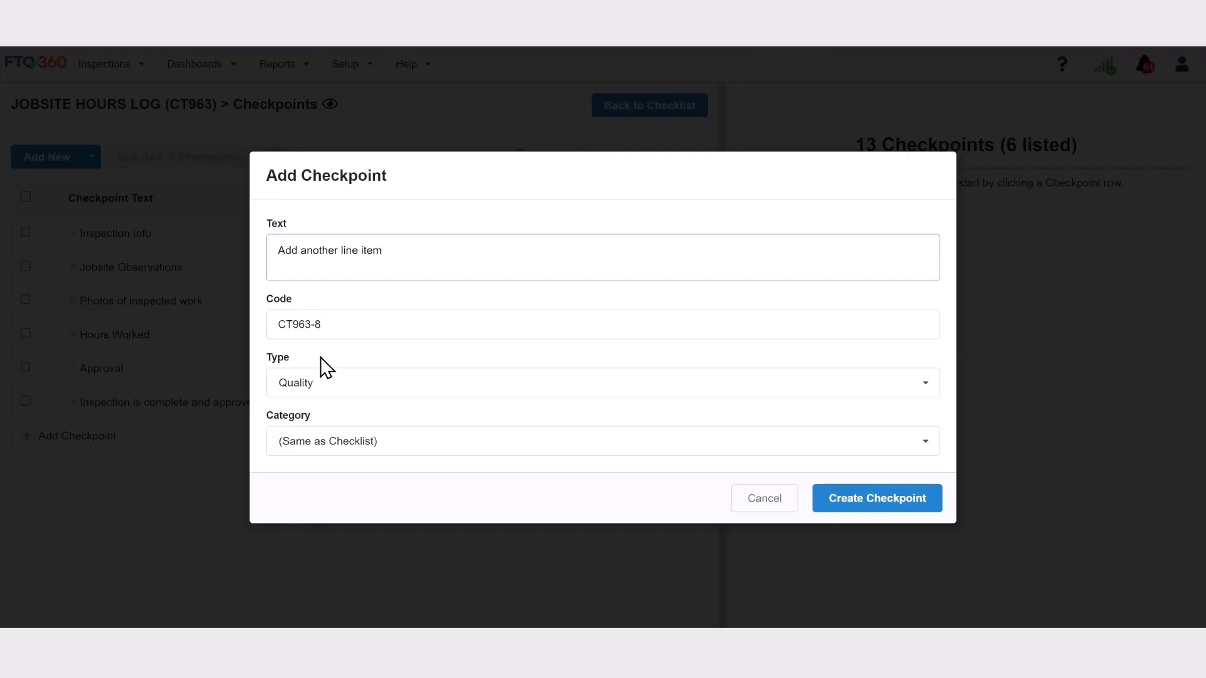
click(323, 379)
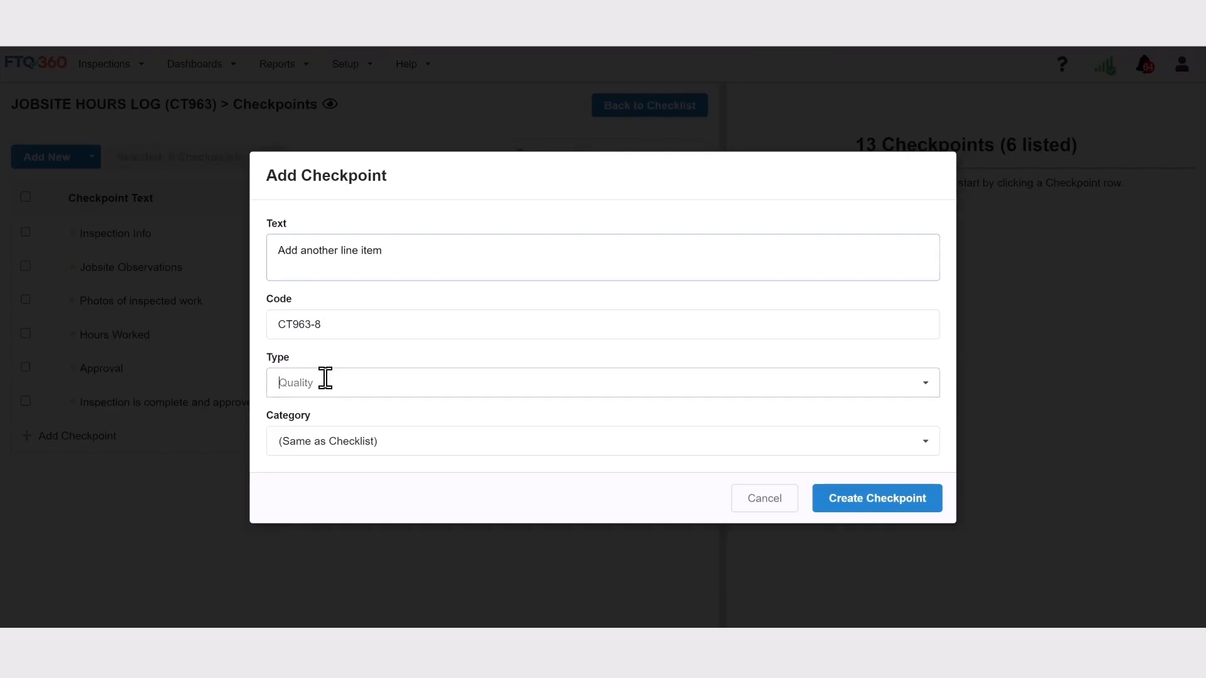
text(dy)
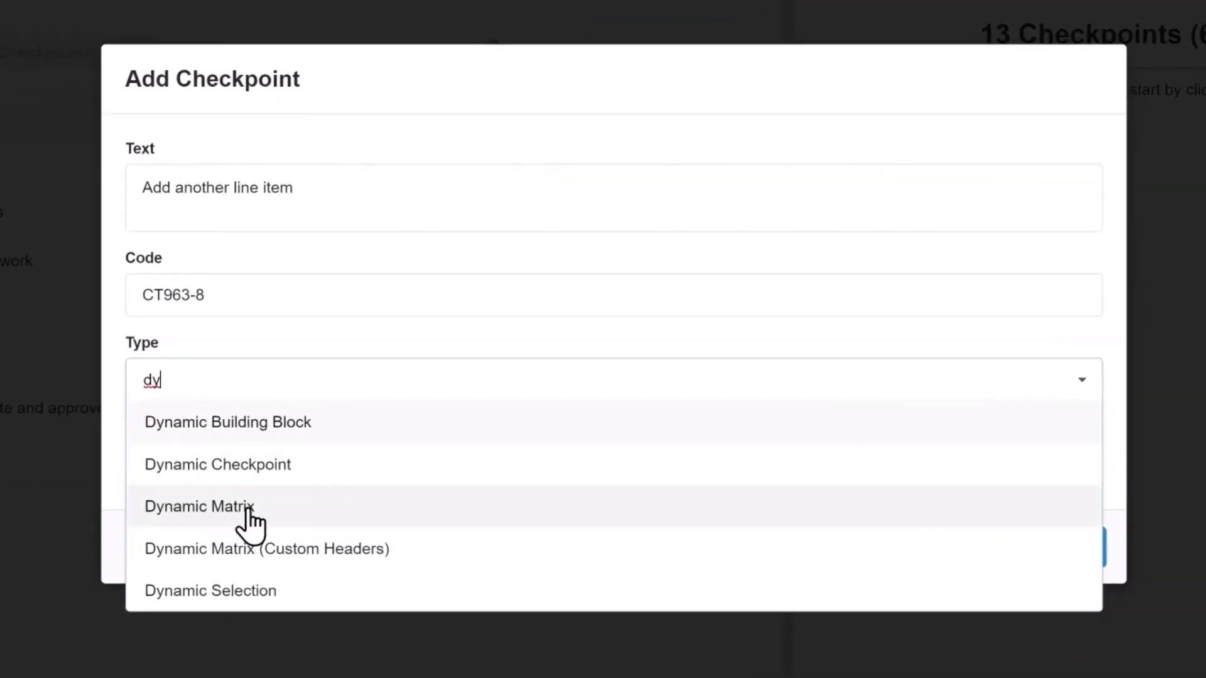
click(251, 510)
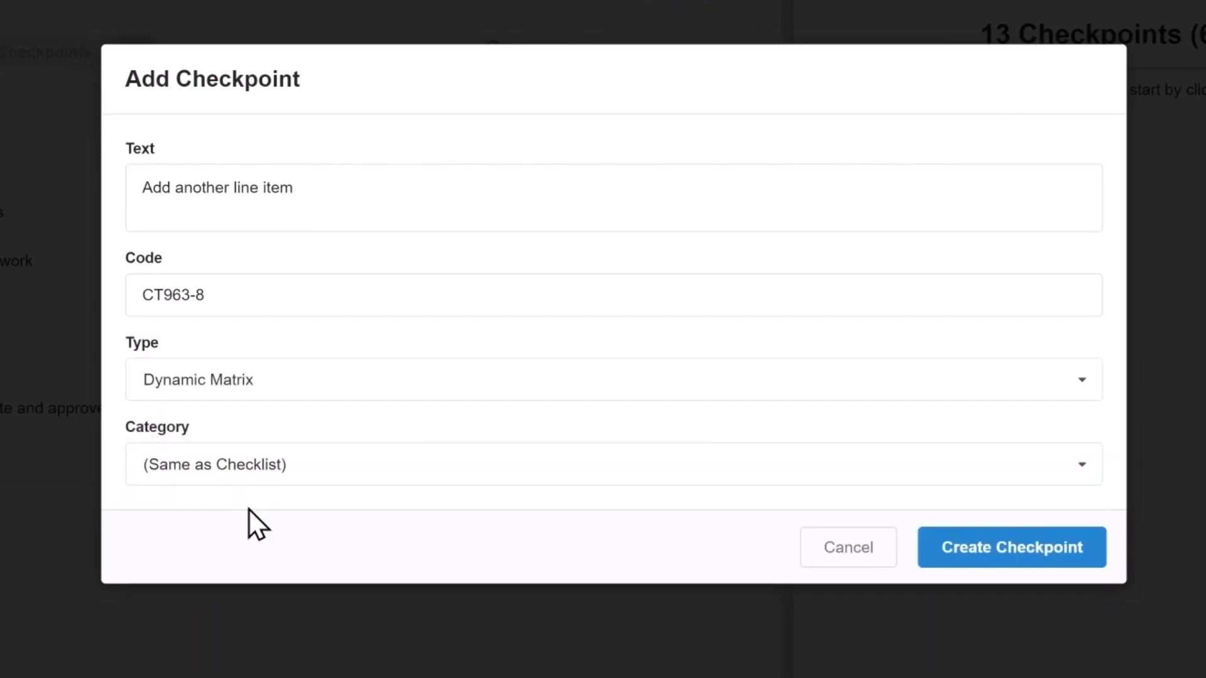
click(991, 556)
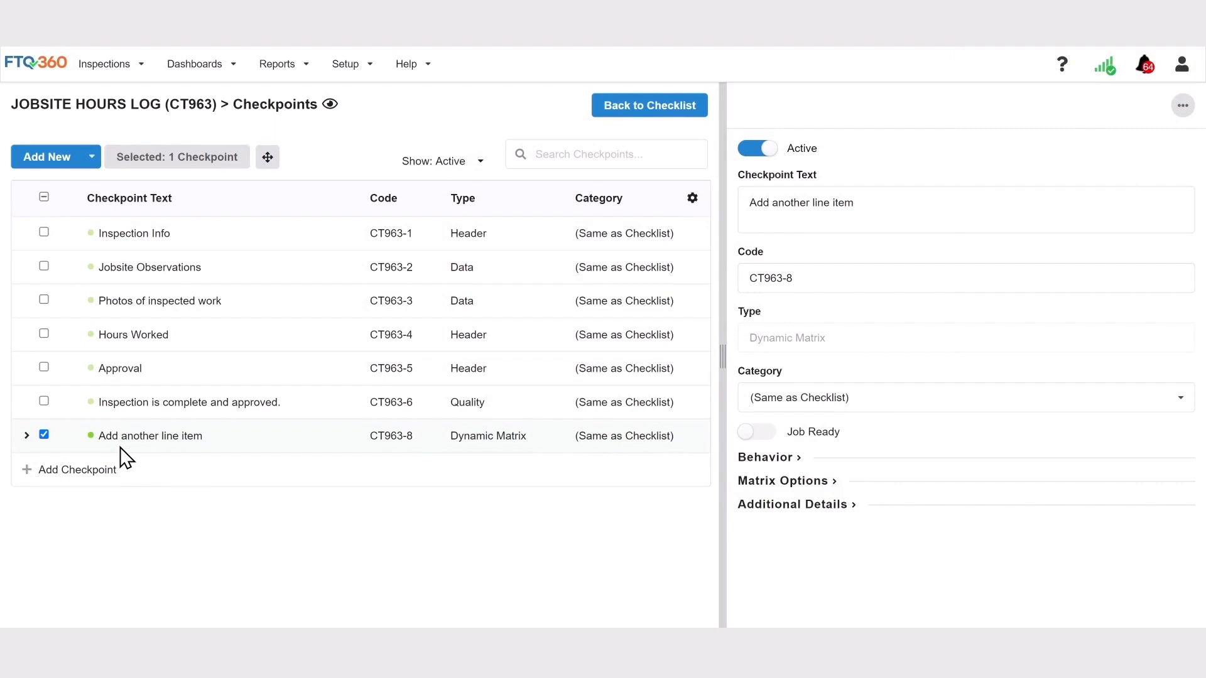
- Move the "Add another line item" checkpoint up so it sits directly below Hours Worked
drag(121, 448, 122, 378)
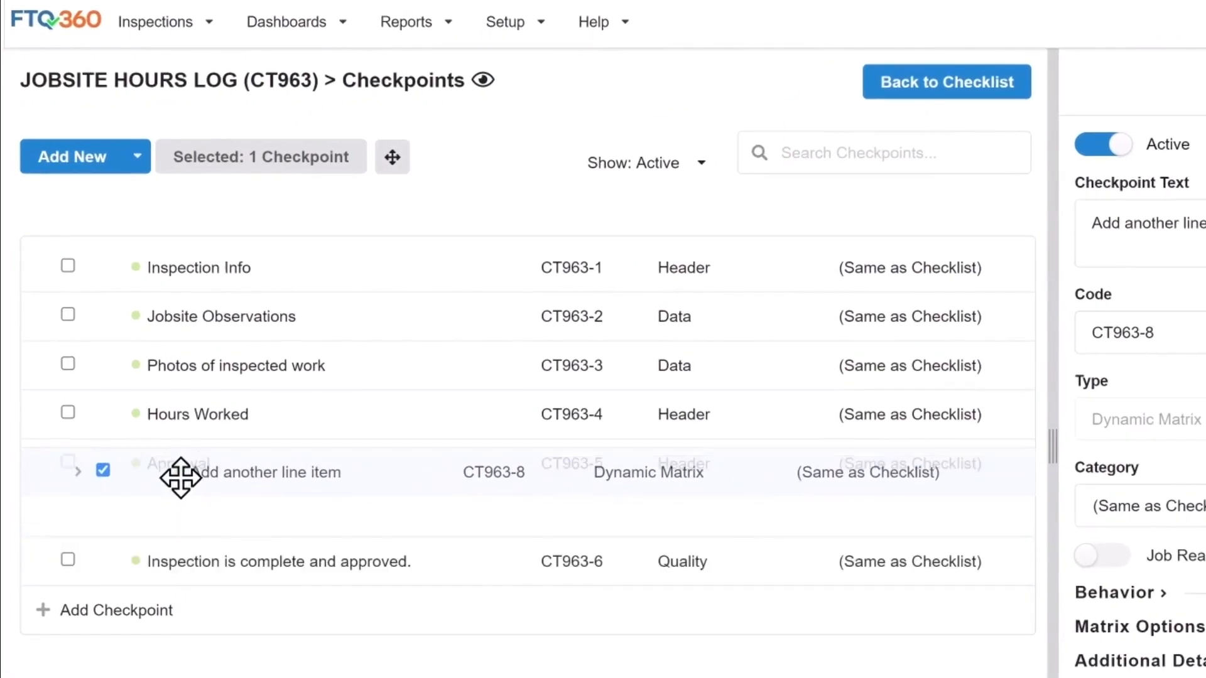
drag(180, 477, 183, 472)
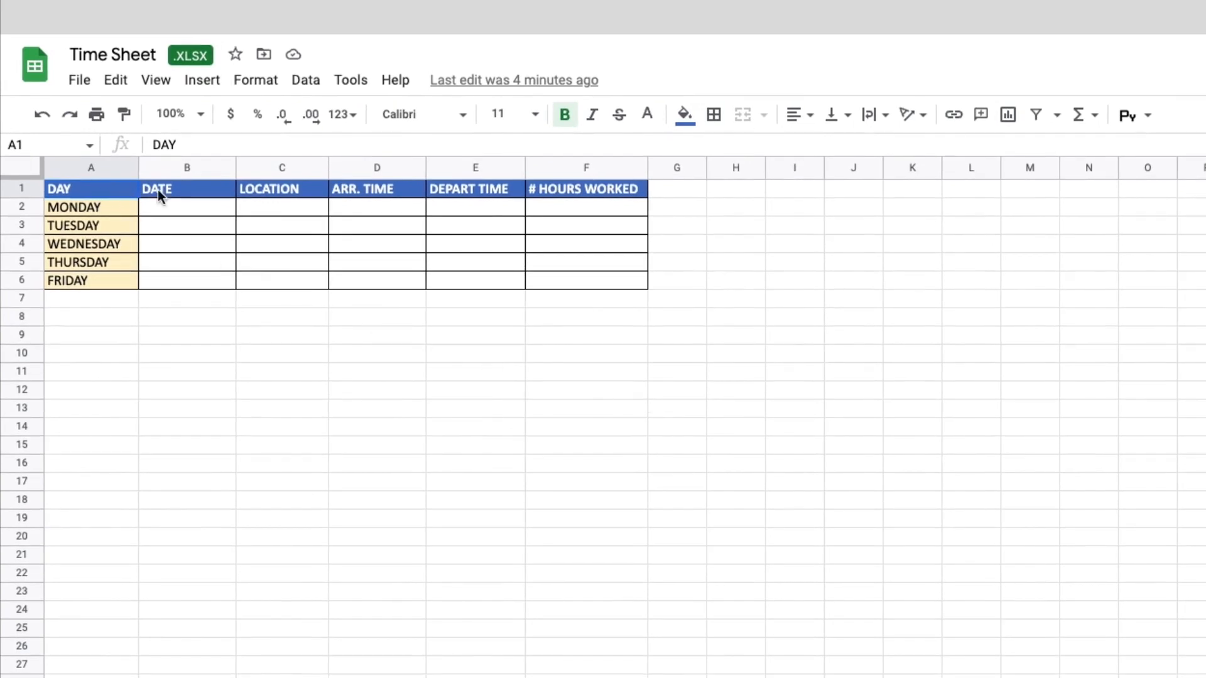
drag(157, 190, 668, 195)
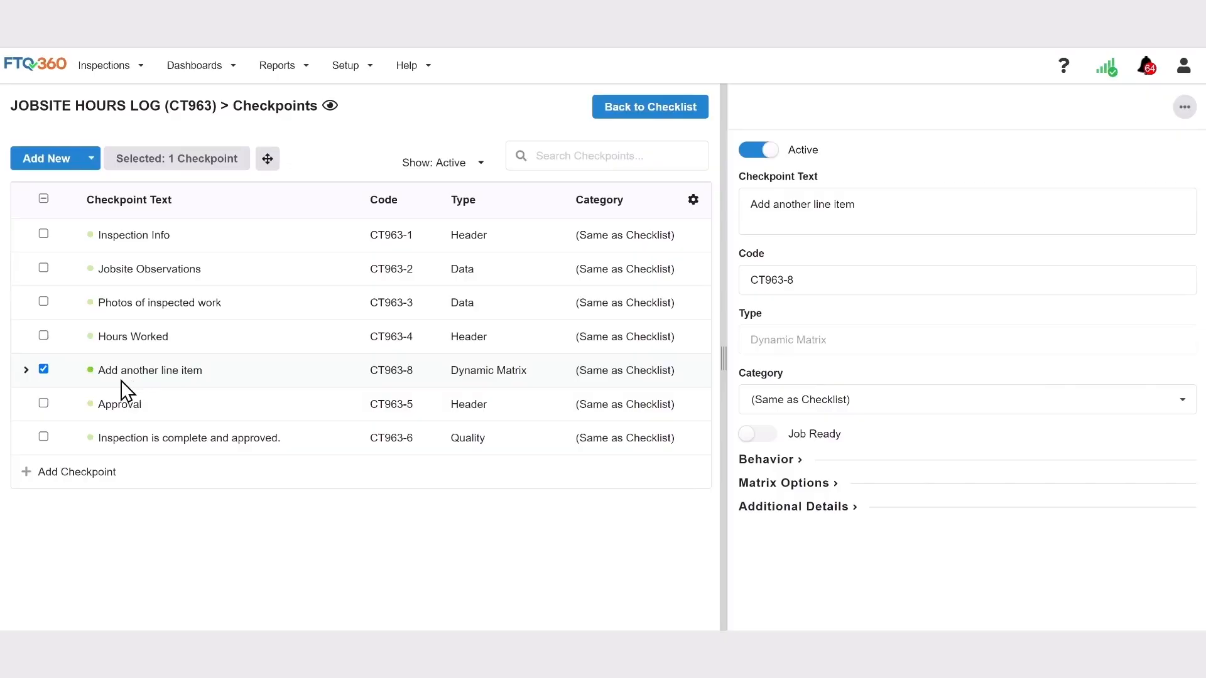
- Add six Dynamic Matrix Items to it: DAY, DATE, LOCATION, ARR.TIME, DEPART TIME and # HOURS WORKED
click(25, 370)
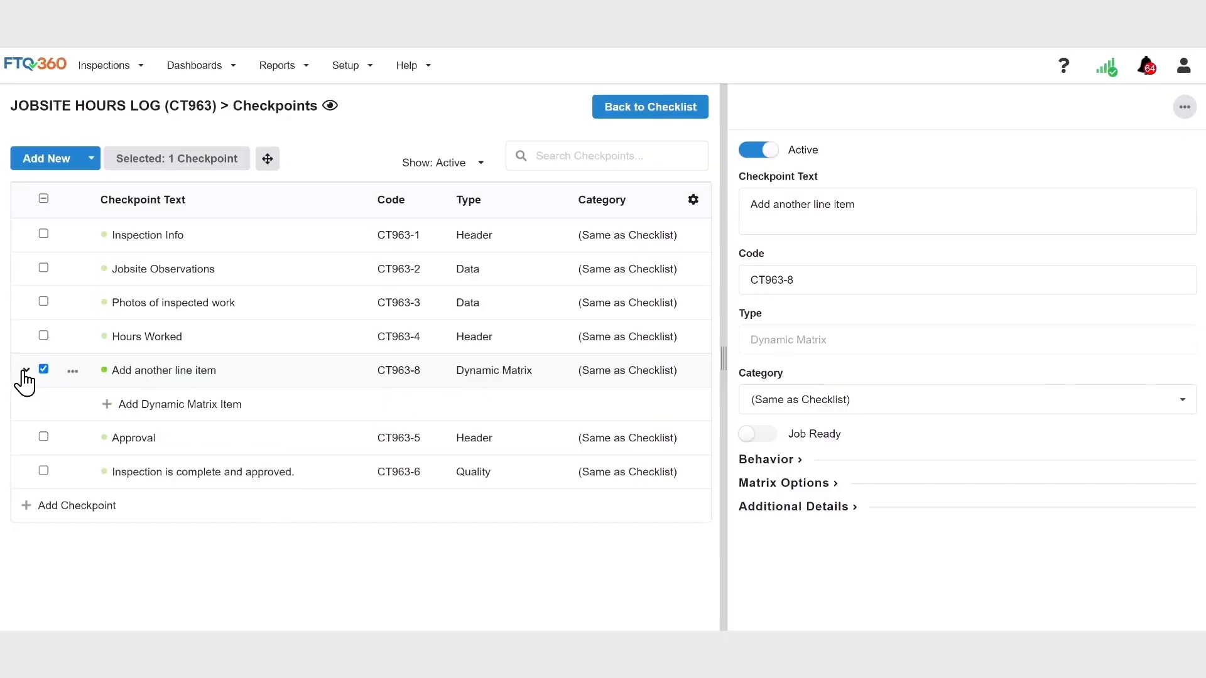
click(179, 407)
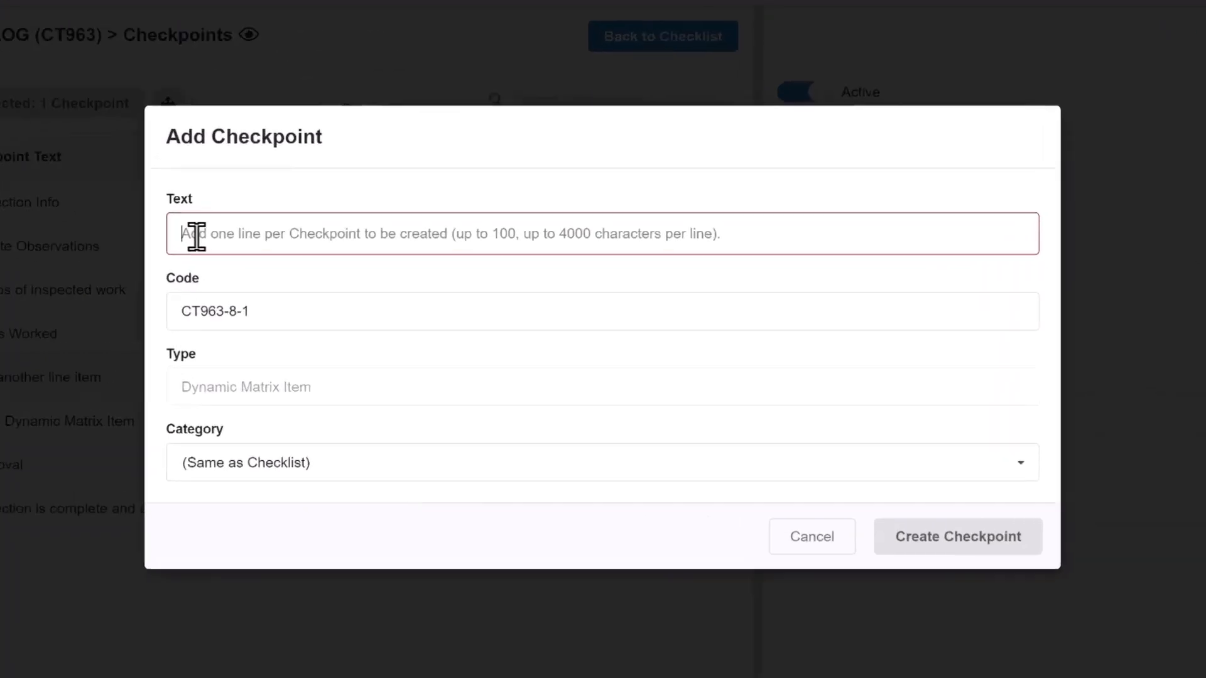
text(DAY)
key(Return)
text(DATE)
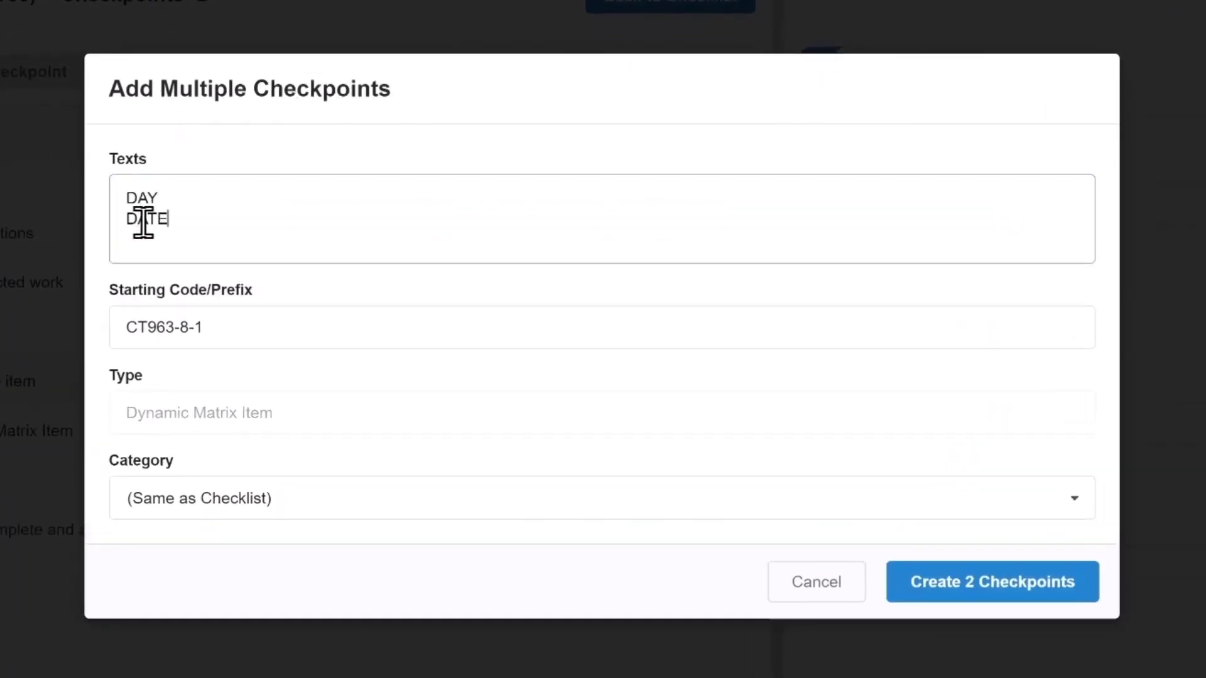
key(Return)
text(LOCATION)
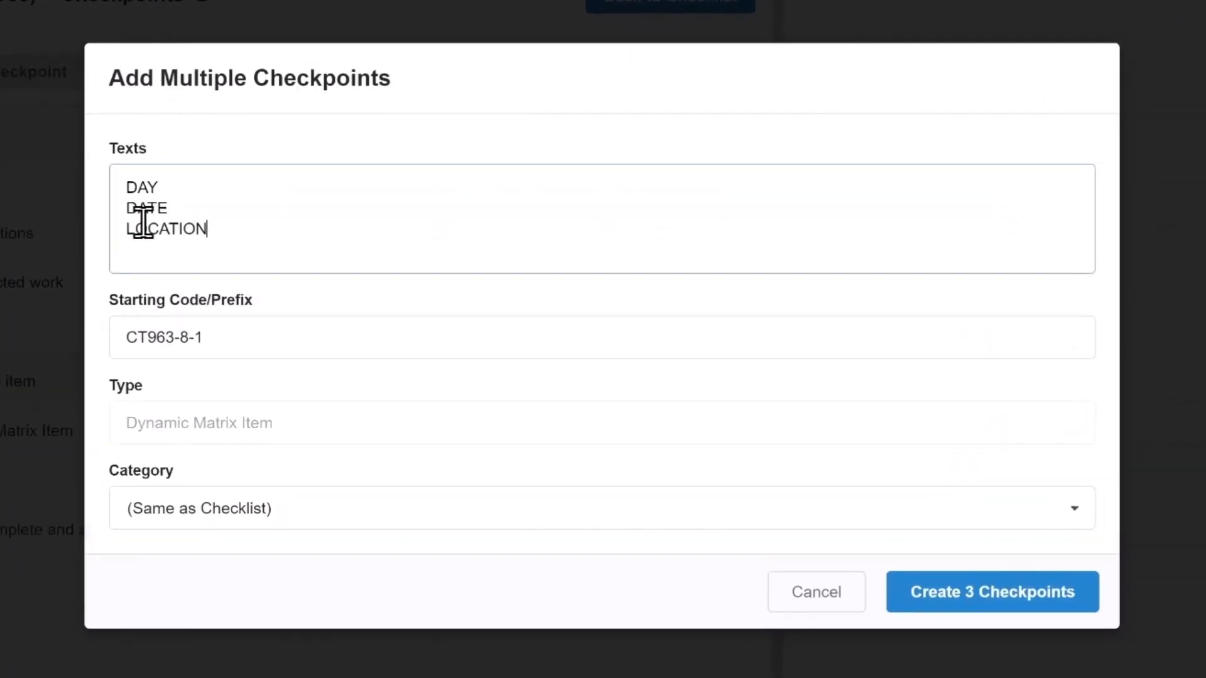
key(Return)
text(ARR.TIME)
key(Return)
text(DEPA)
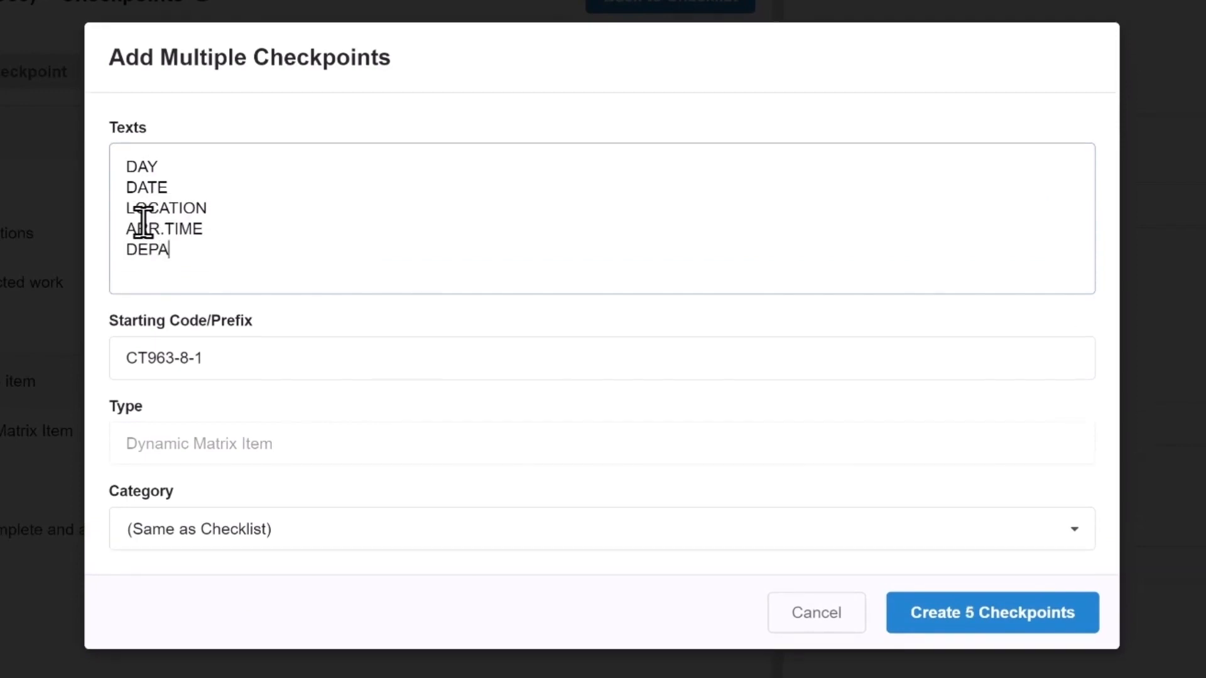
text(RT TIME)
key(Return)
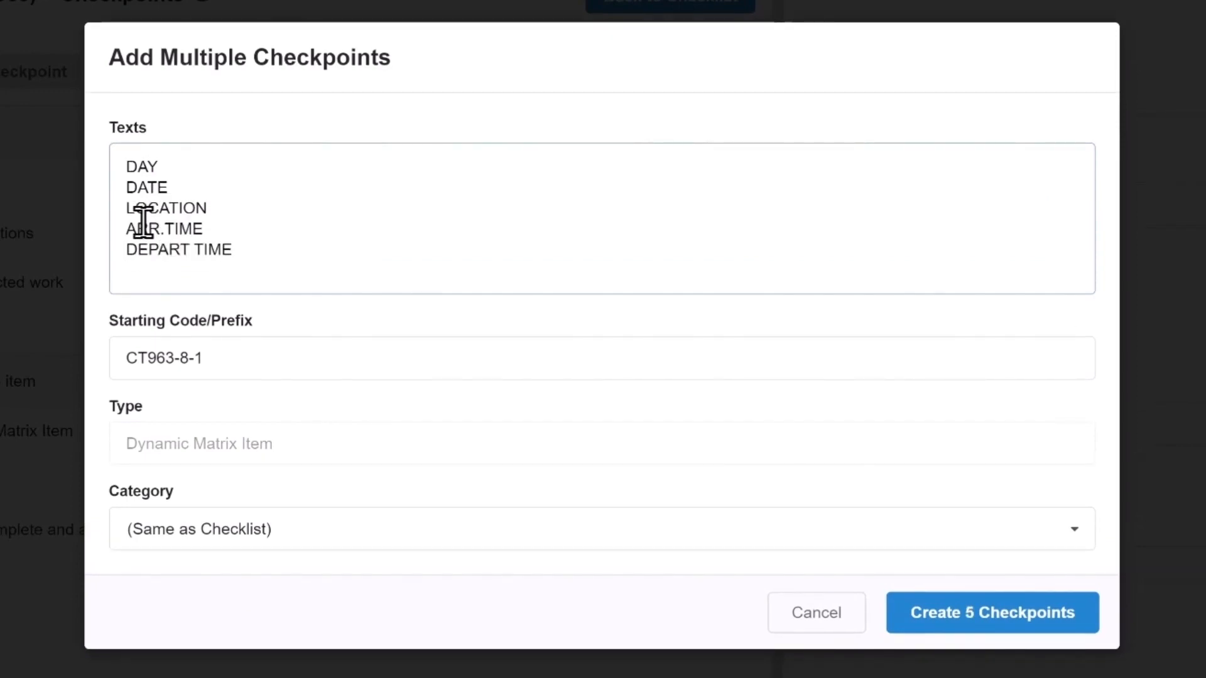
text(# HOURS WORKED)
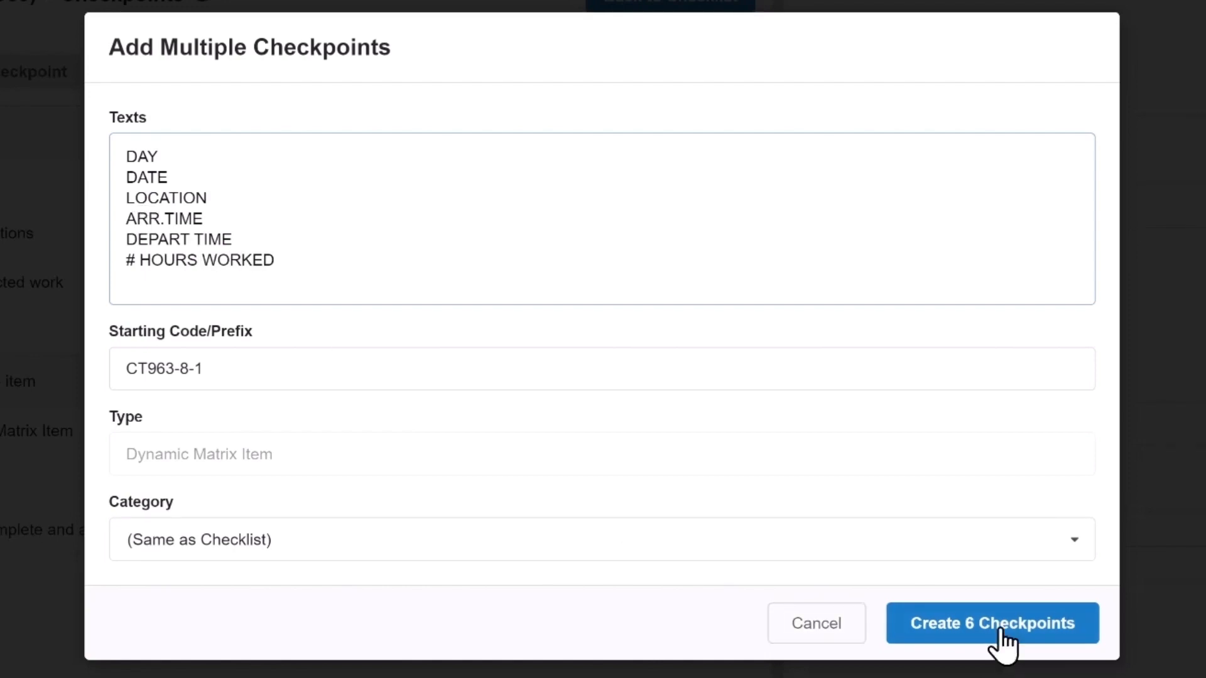
click(1002, 632)
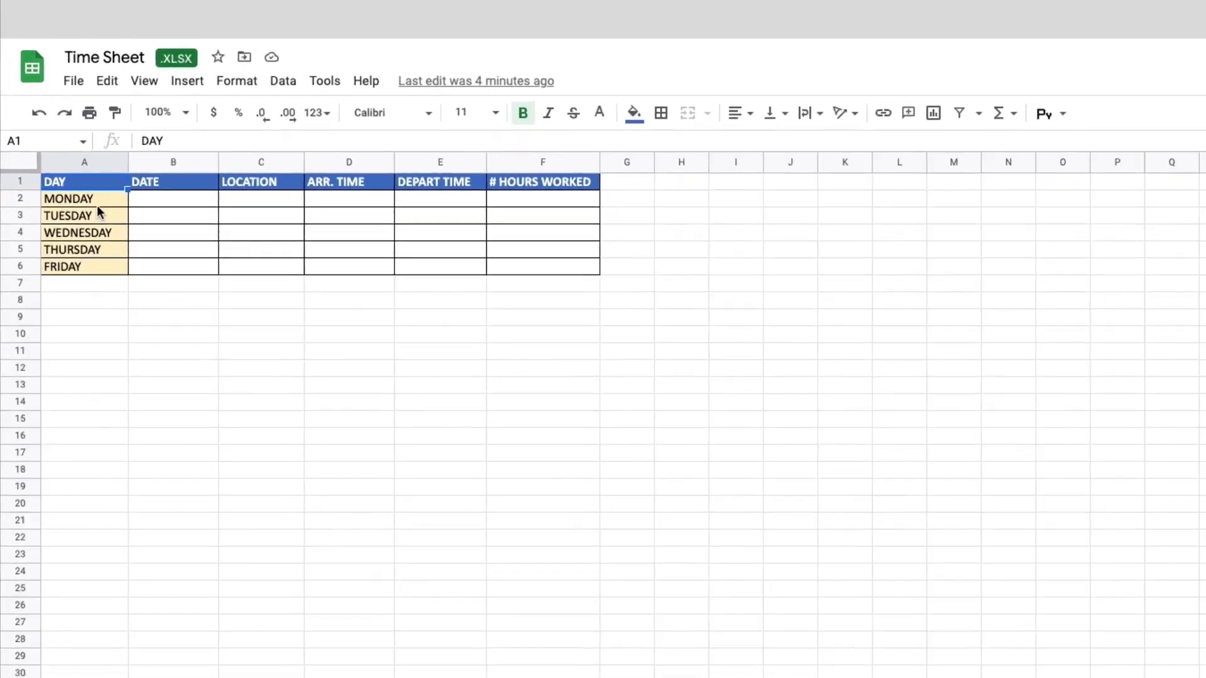
- Open the matrix's prefill rows and add prefilled rows with MONDAY and TUESDAY in the DAY column
drag(67, 169, 66, 184)
drag(102, 236, 100, 280)
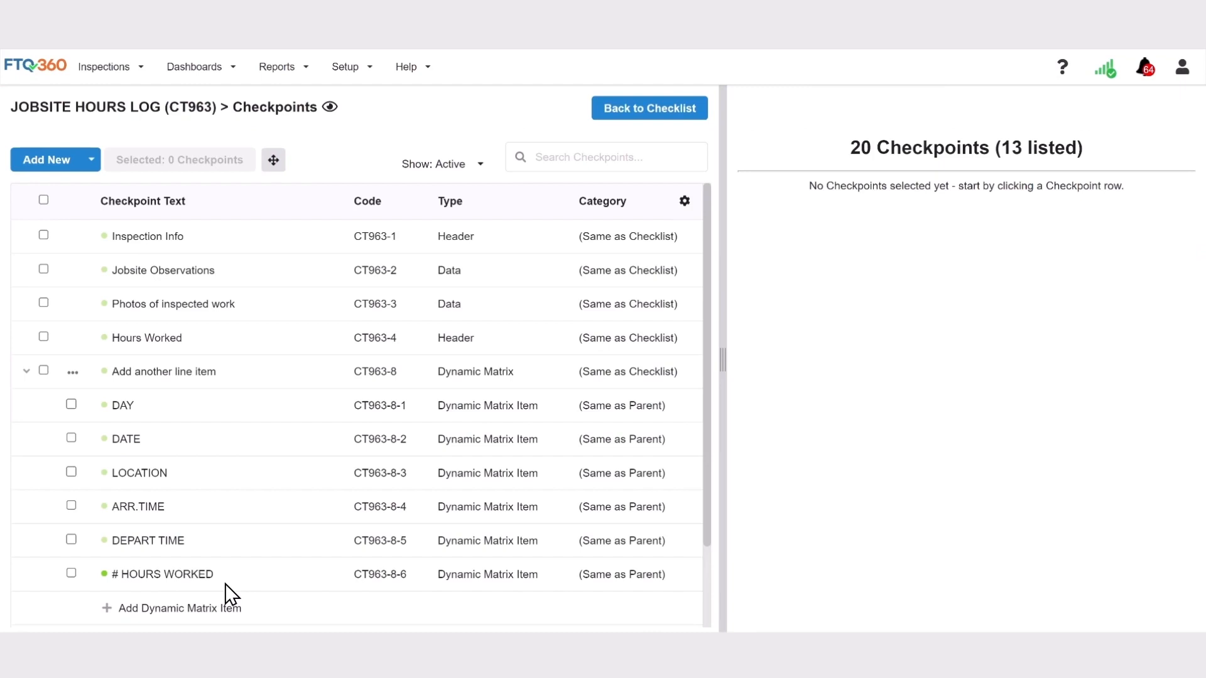
click(43, 370)
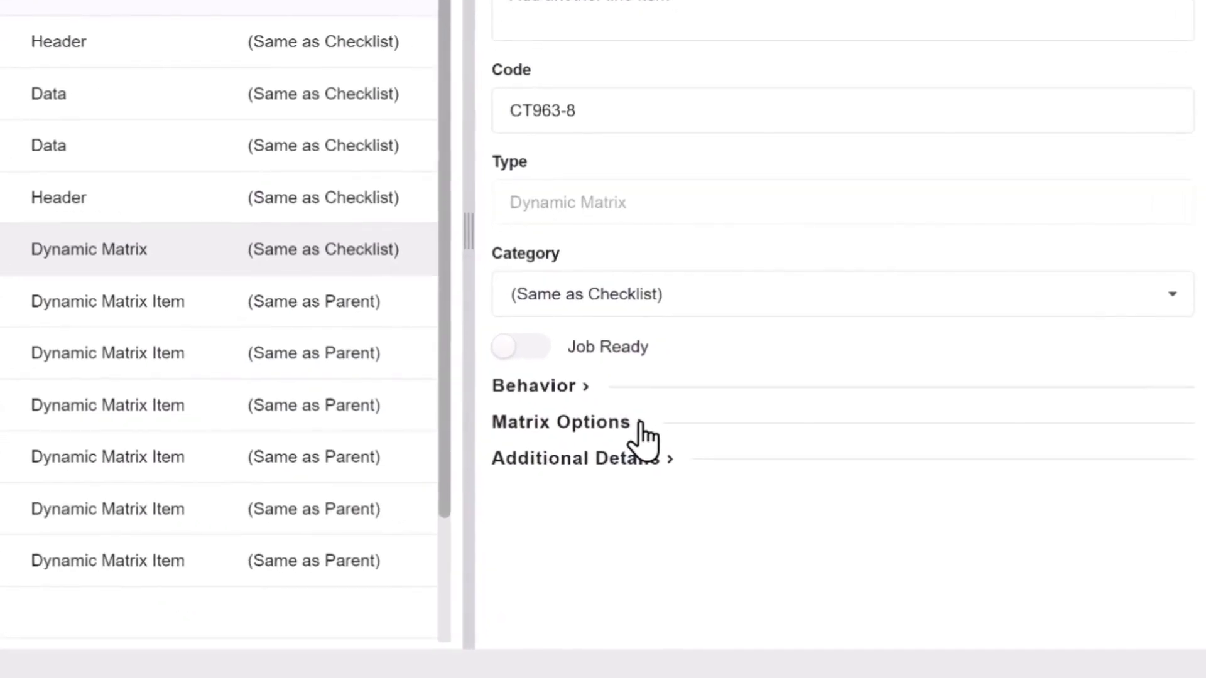
click(642, 428)
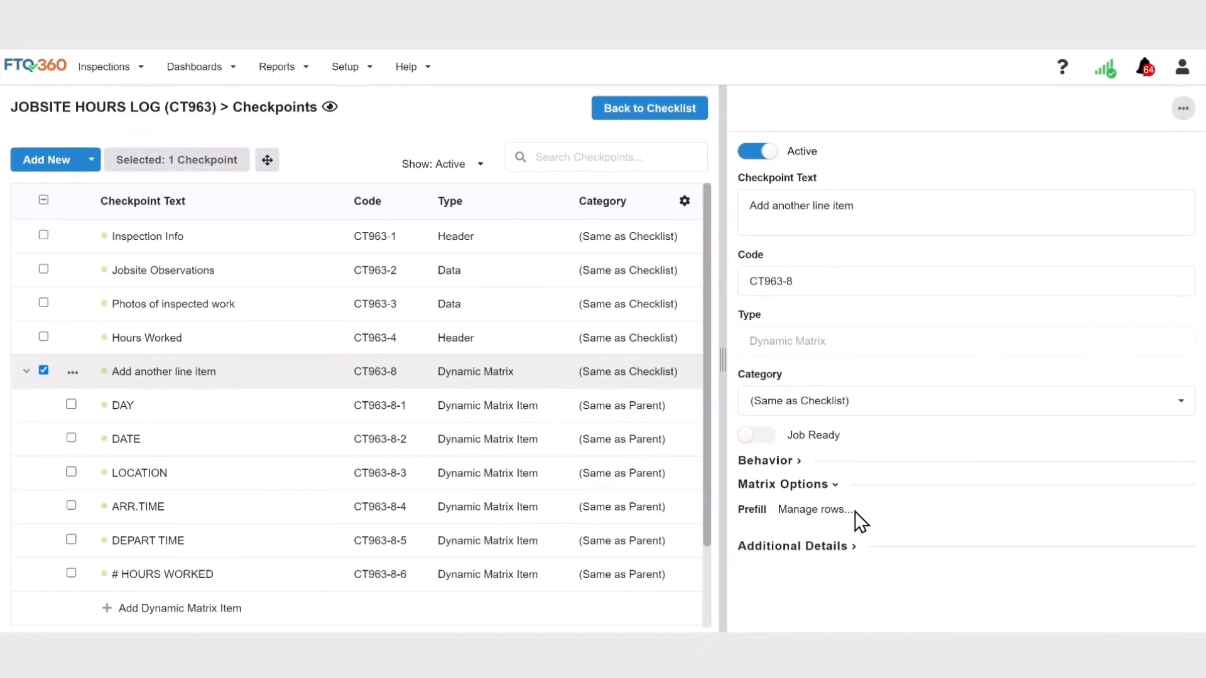
click(834, 513)
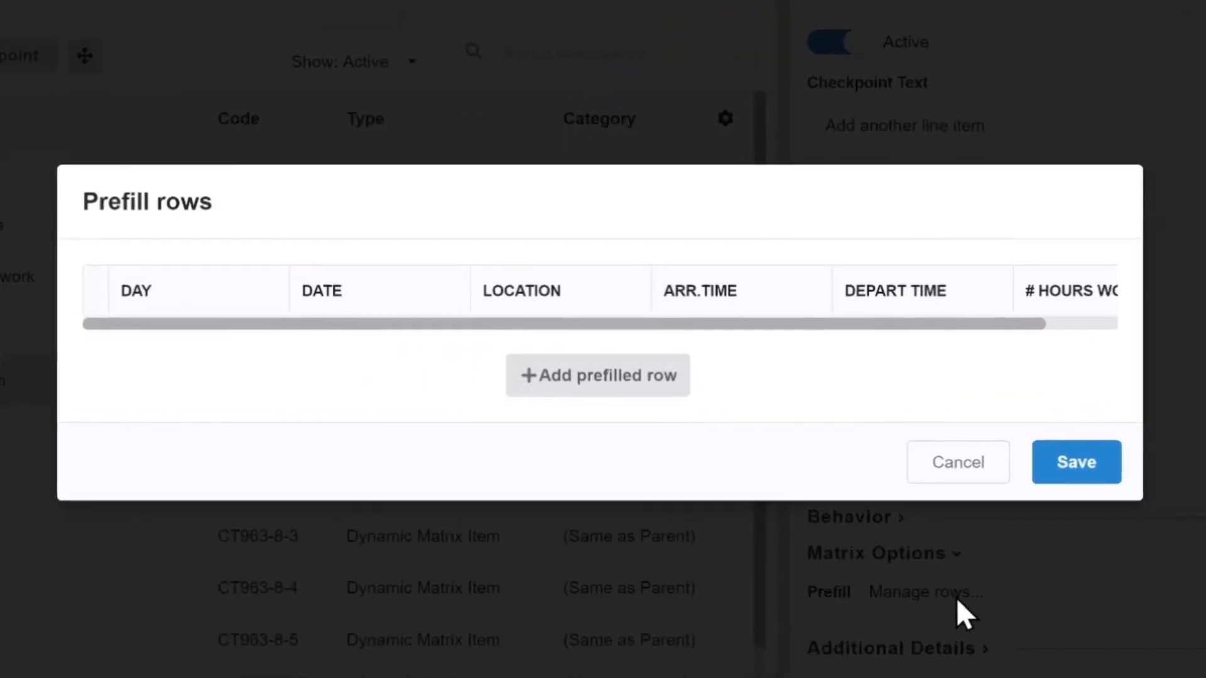
click(613, 377)
click(219, 319)
text(MONDAY)
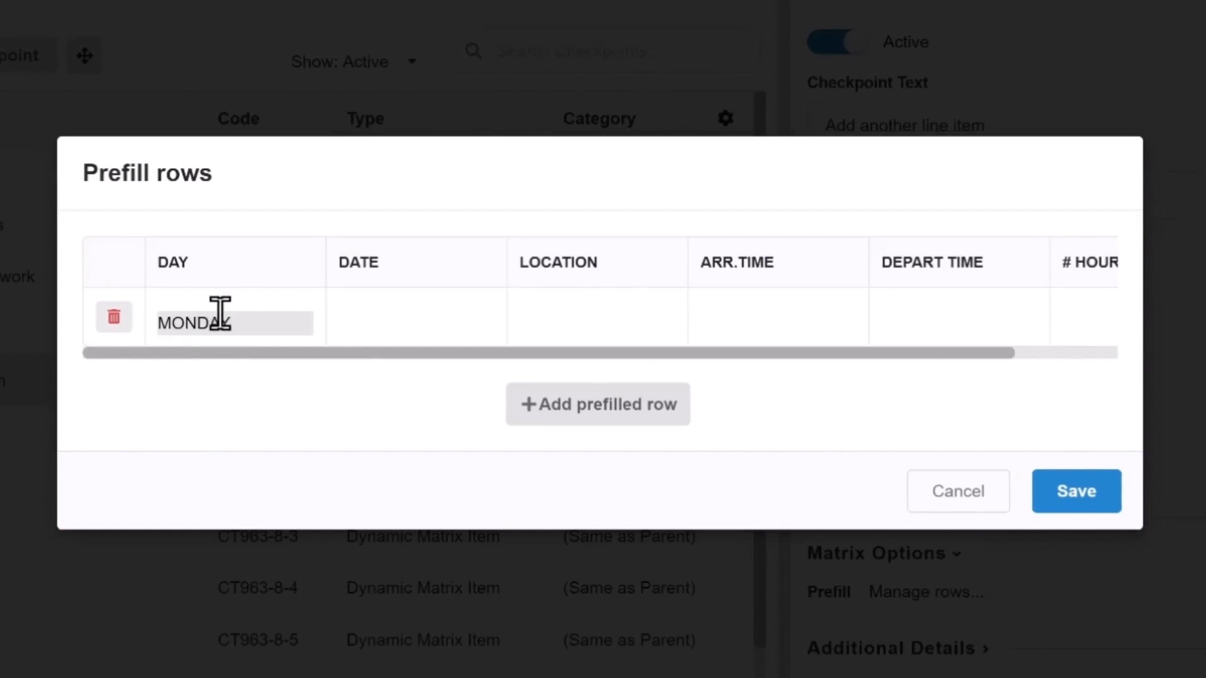
key(Return)
click(237, 347)
text(TUESDAY)
key(Return)
- Add prefilled rows for WEDNESDAY, THURSDAY and FRIDAY, then save the matrix checkpoint
click(186, 369)
text(WEDNESDAY)
click(573, 470)
click(183, 402)
text(THURSDAY)
click(556, 491)
click(216, 434)
text(FRIDAY)
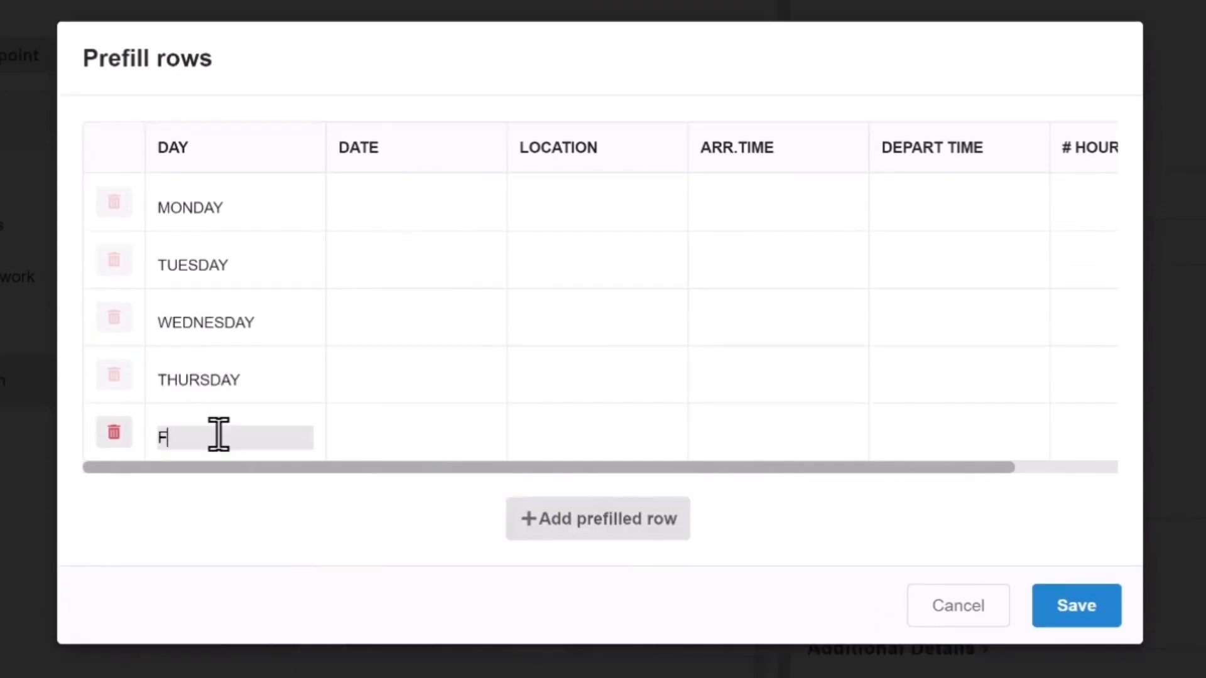
click(1074, 612)
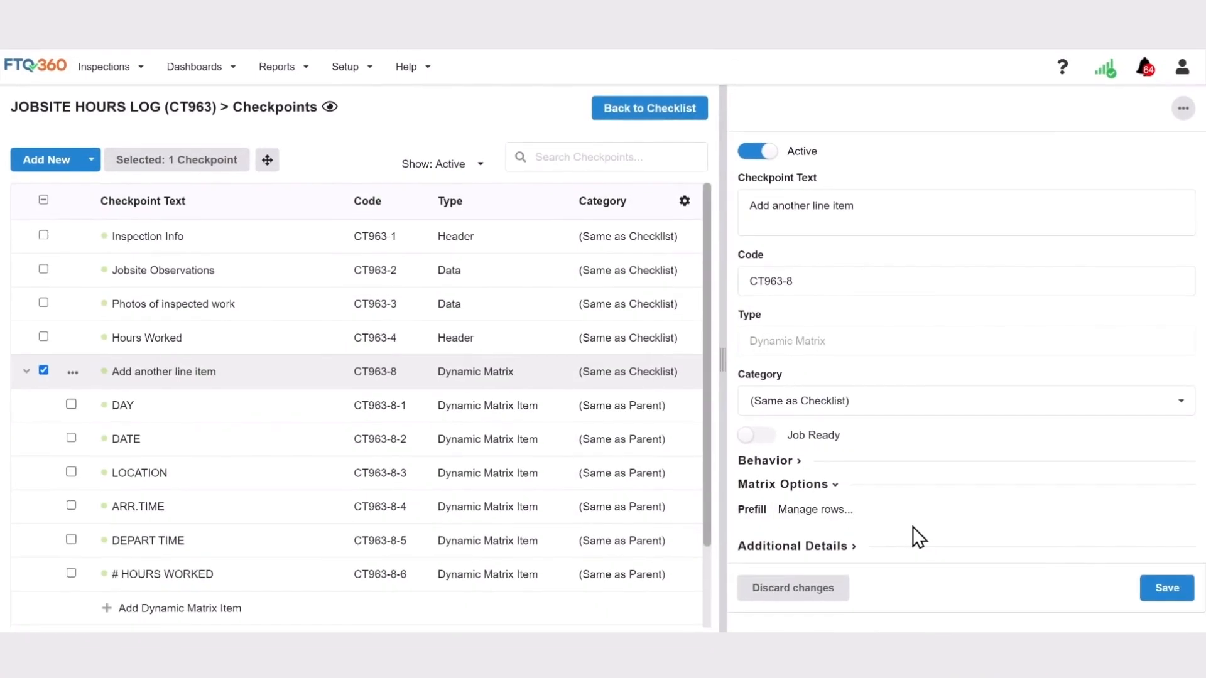
click(1159, 600)
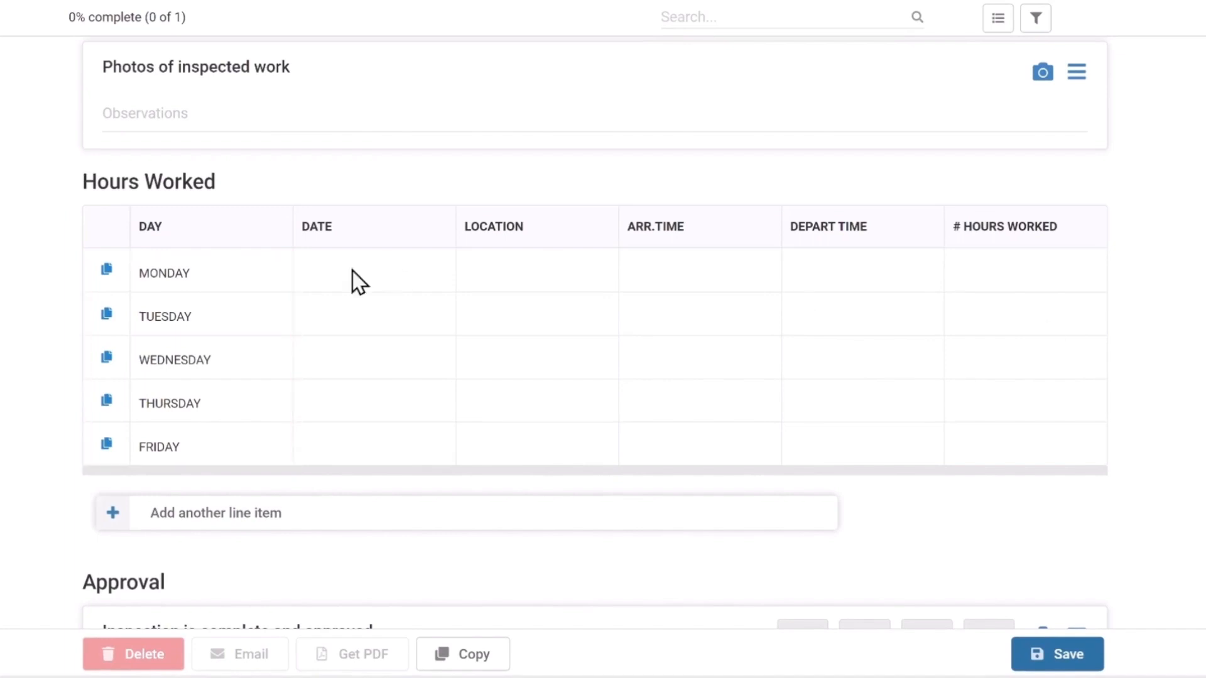
- In the inspection form, enter 10/12/2022 as Monday's date and add a SATURDAY line item
click(353, 270)
text(10/12/2022)
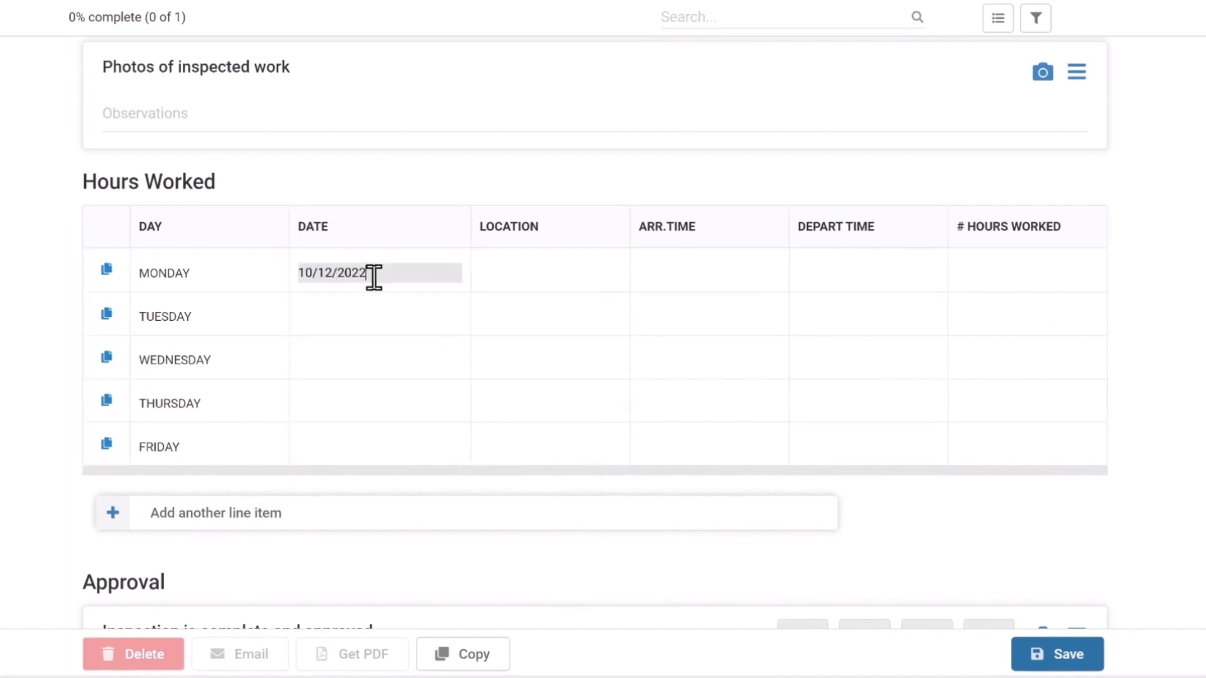
click(272, 527)
click(201, 488)
text(SATURDAY)
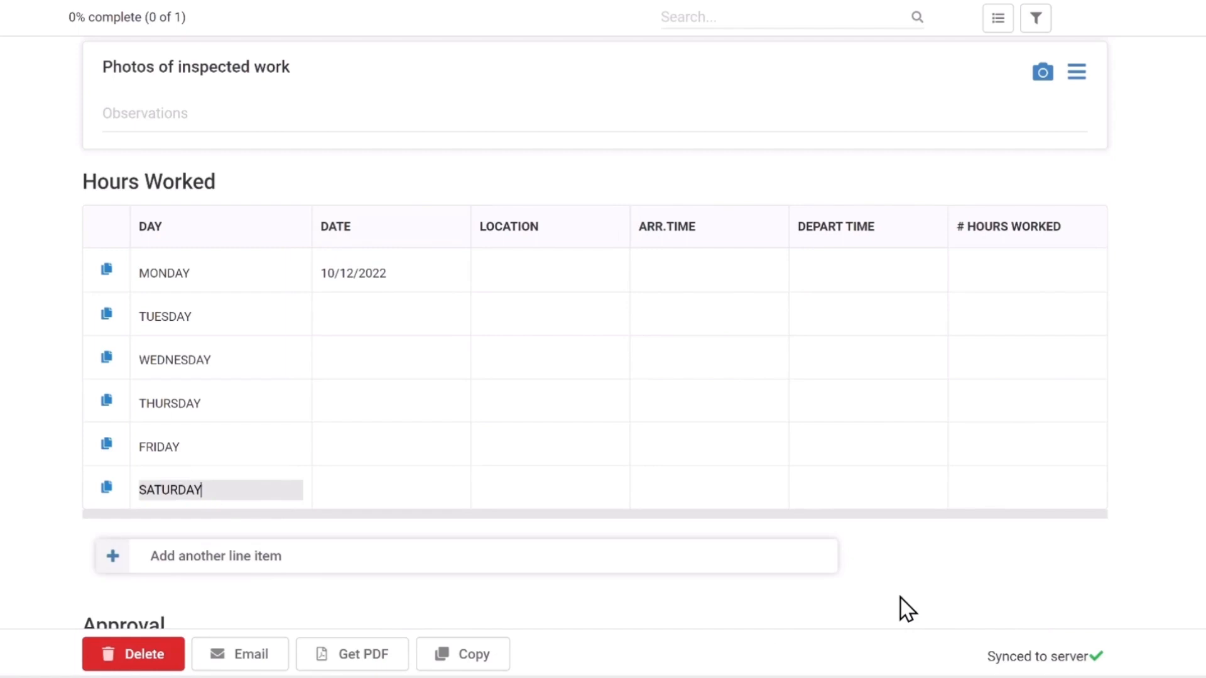
click(900, 597)
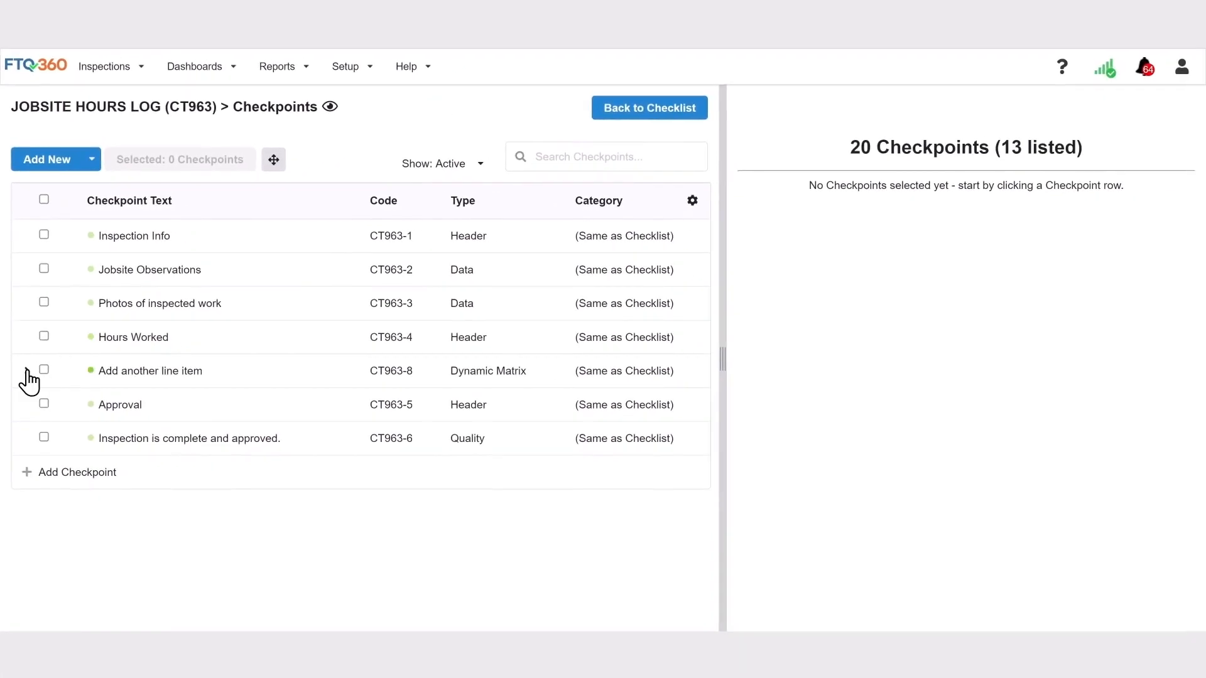
- Set the # HOURS WORKED column's summary function to Sum with 2 decimal places and save
click(27, 370)
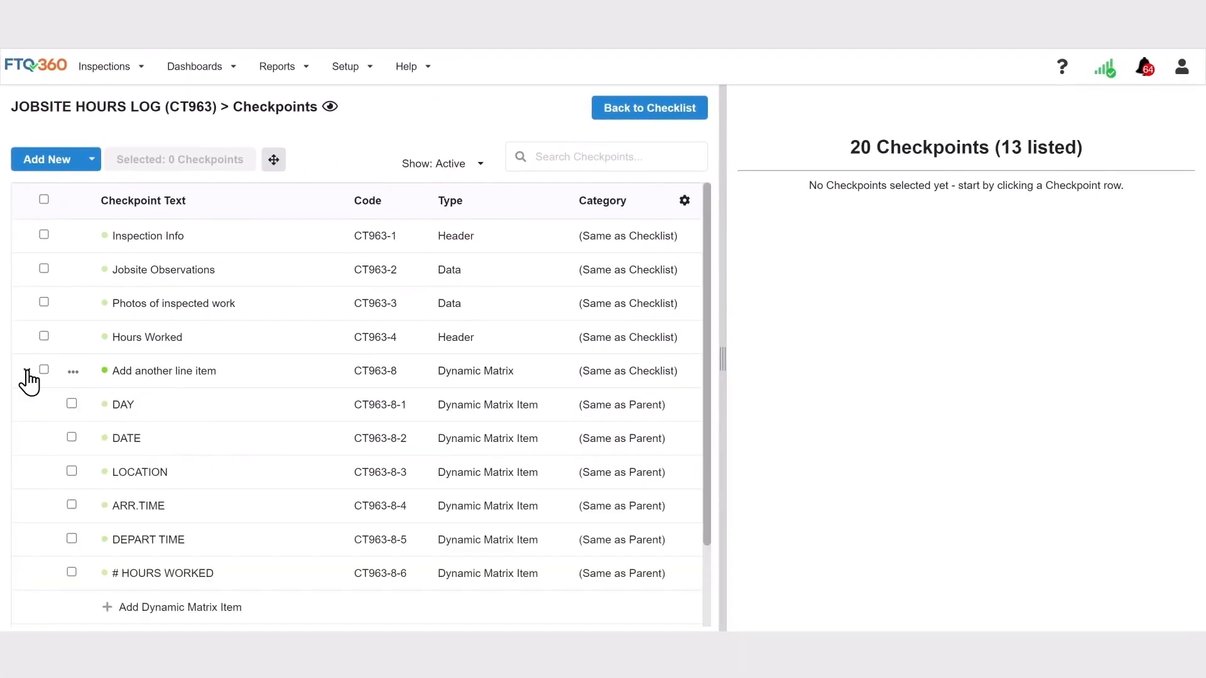
click(71, 572)
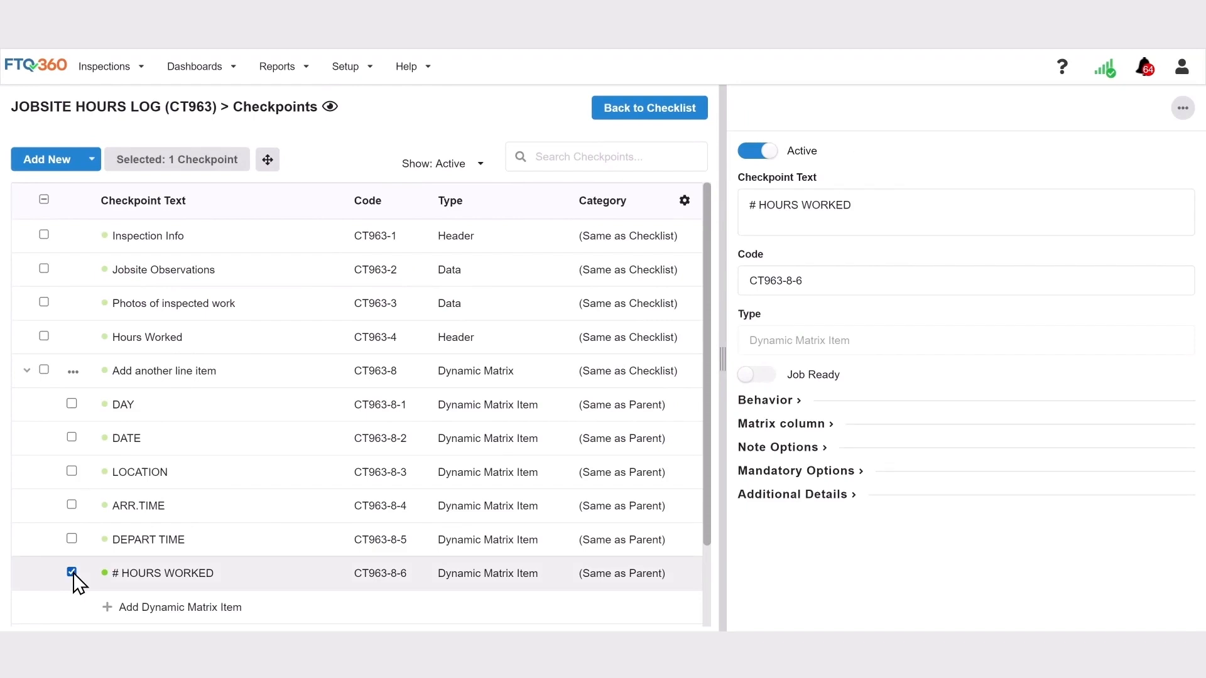
click(831, 425)
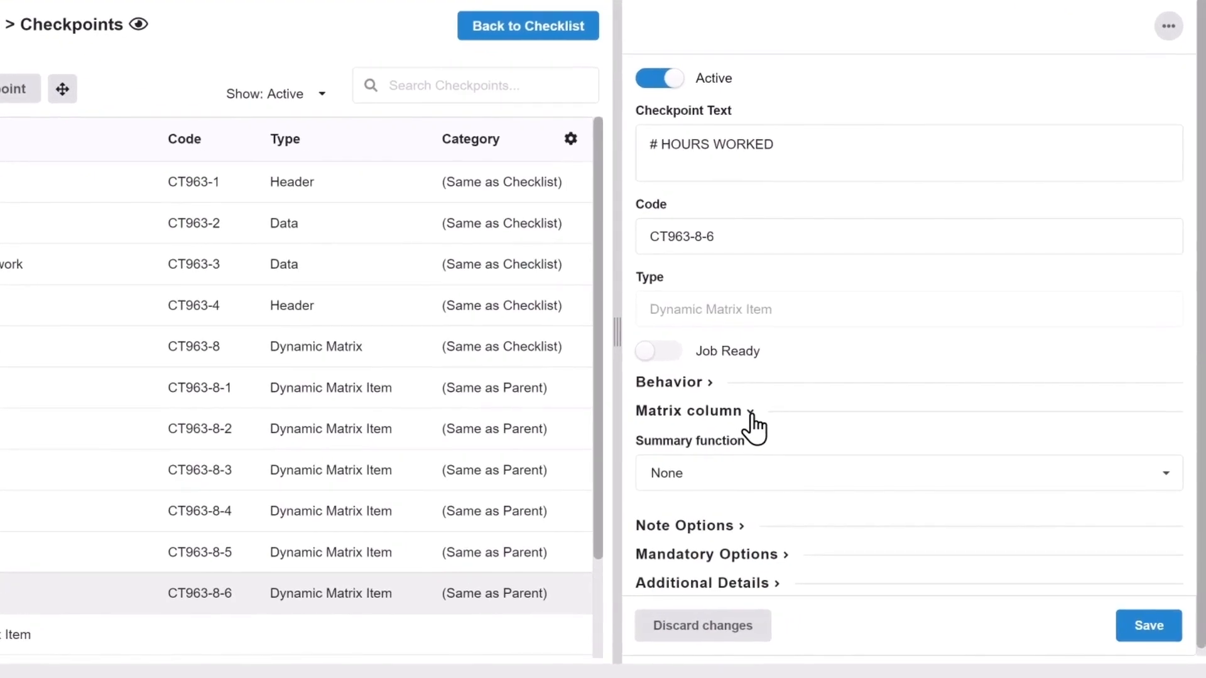
click(705, 475)
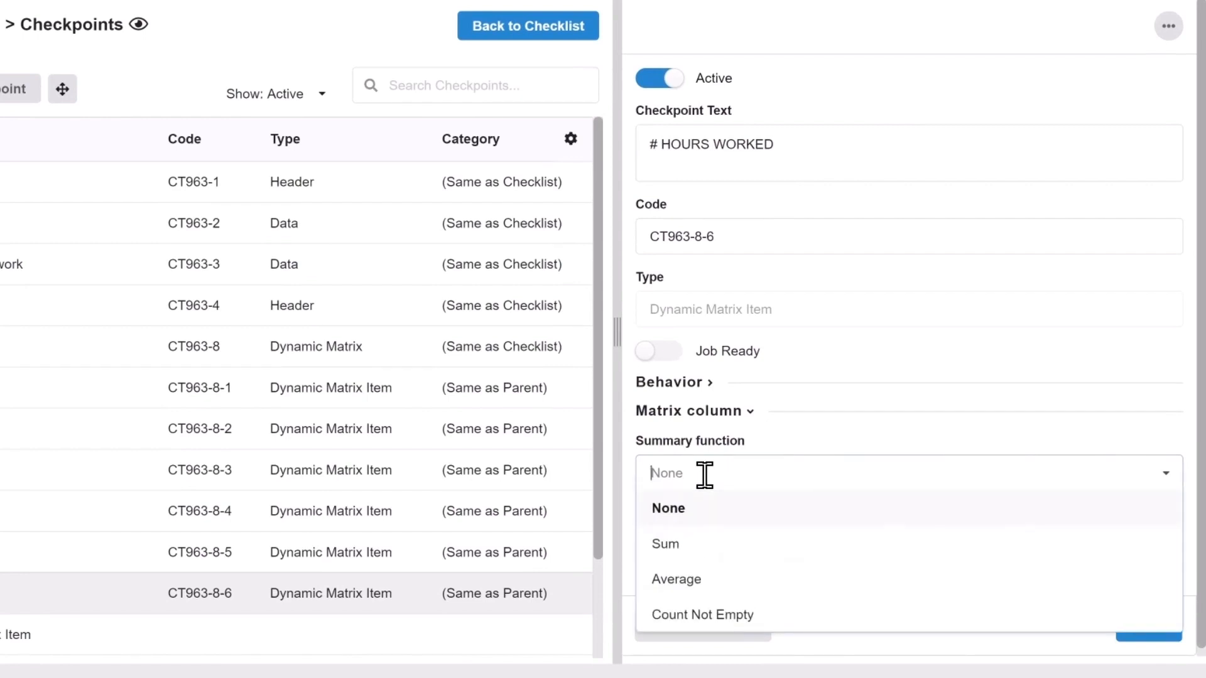
click(710, 553)
click(705, 549)
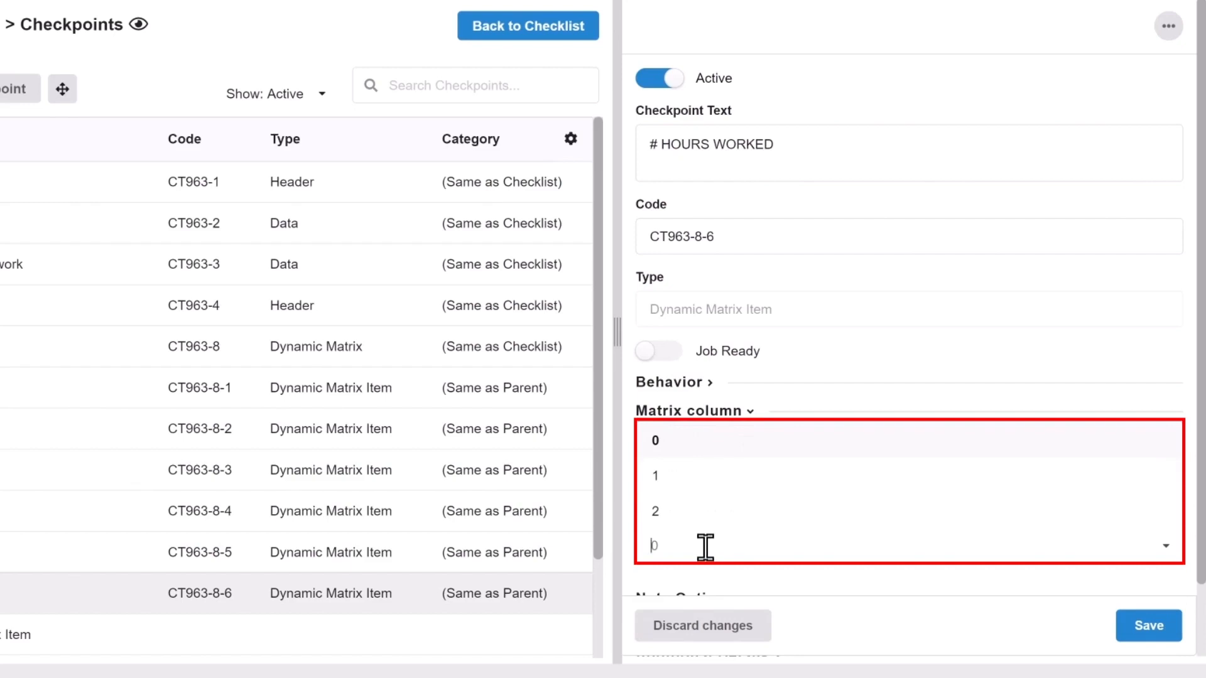
click(685, 519)
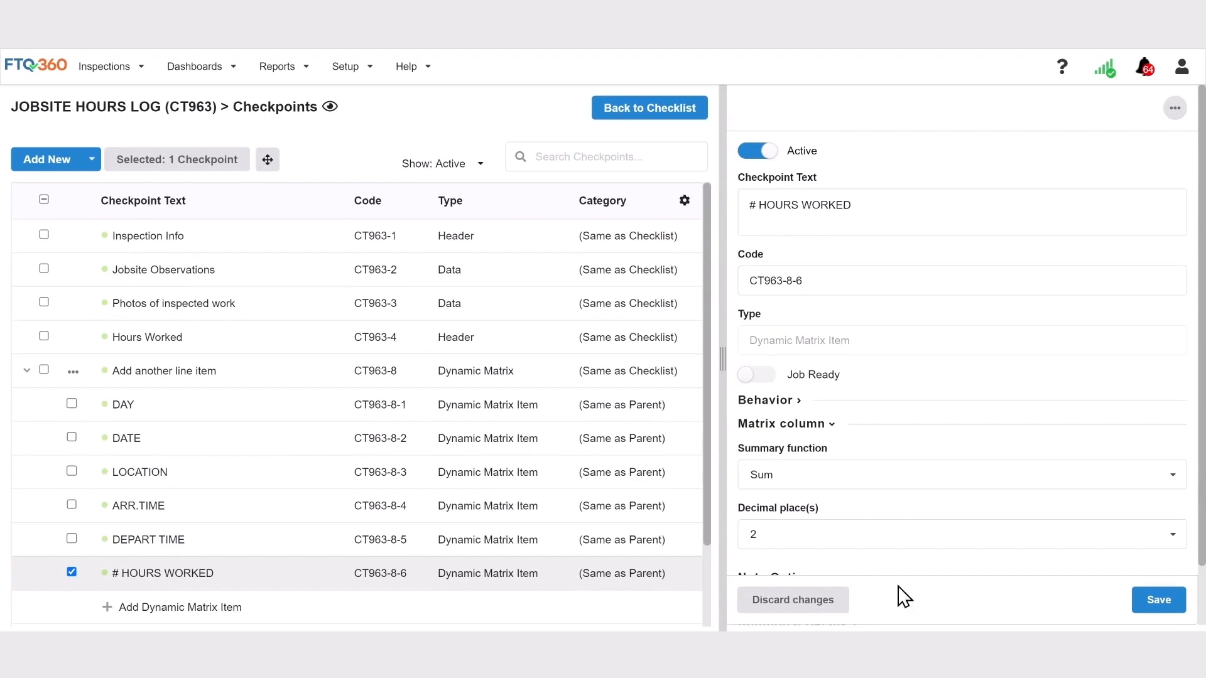
click(1159, 600)
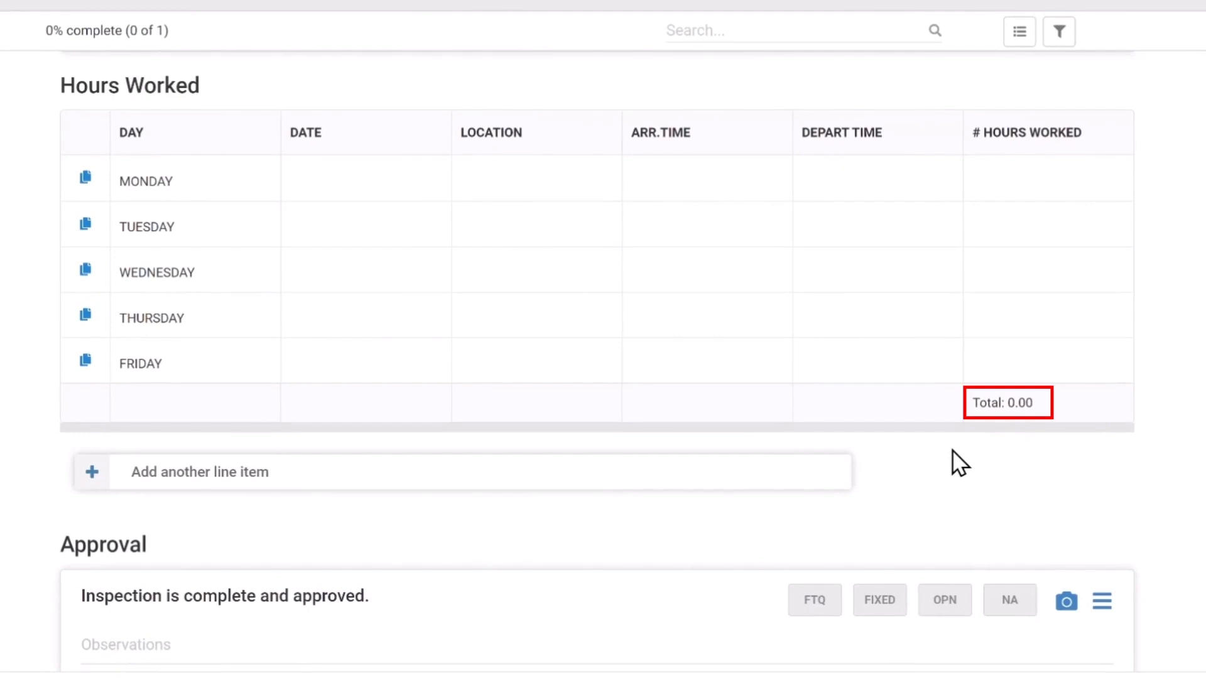
- Enter hours worked of 8, 6, 7.5, 12 and 4 for Monday through Friday
click(997, 180)
text(8)
click(1004, 228)
text(6)
click(985, 272)
text(7.5)
click(967, 316)
text(12)
click(974, 361)
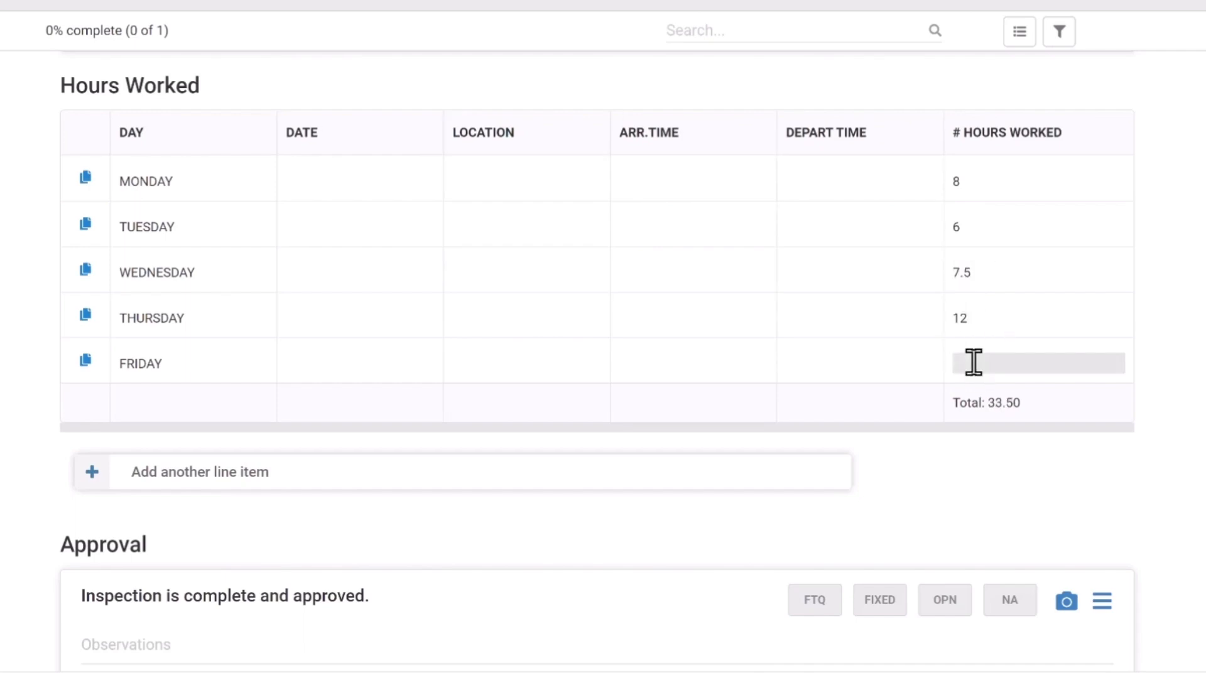
text(4)
click(956, 465)
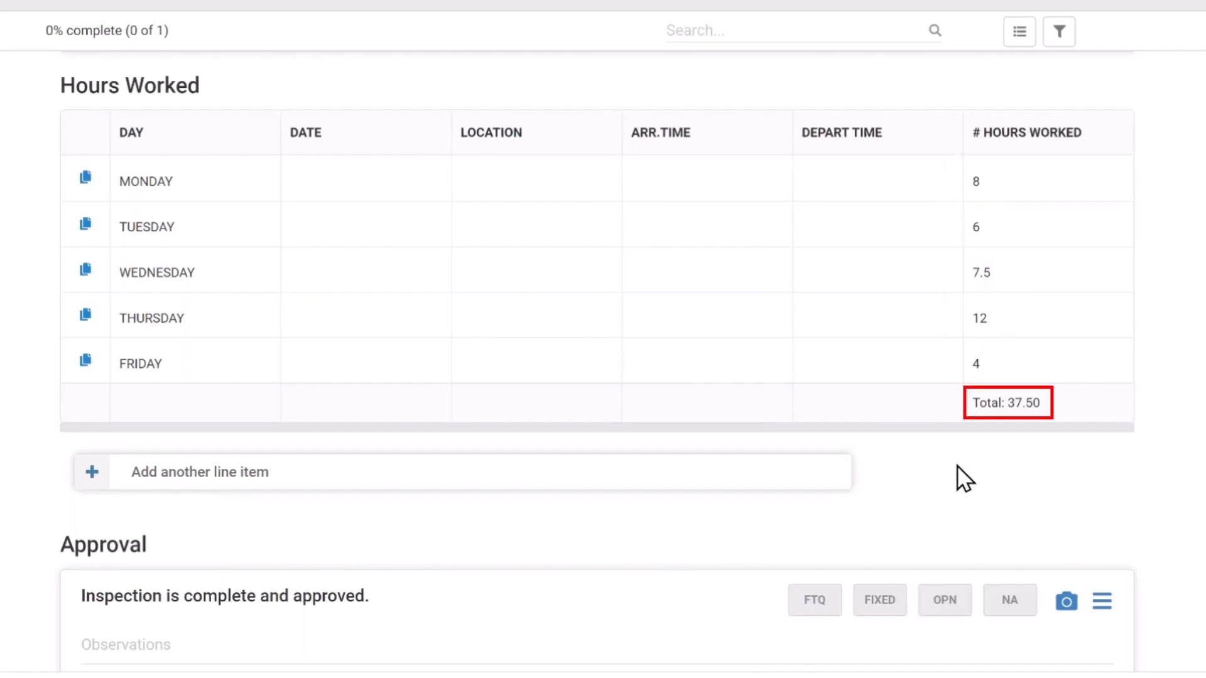